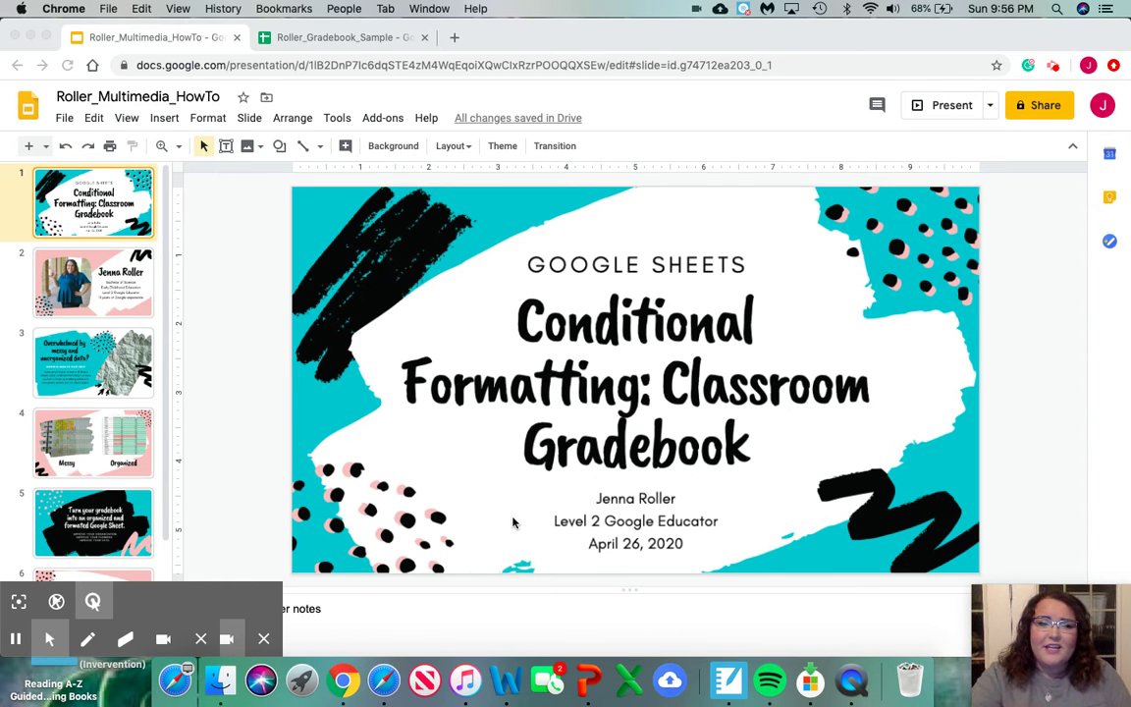
Step through slides 2 and 3 to slide 4, the Messy versus Organized gradebook comparison
left_click(110, 303)
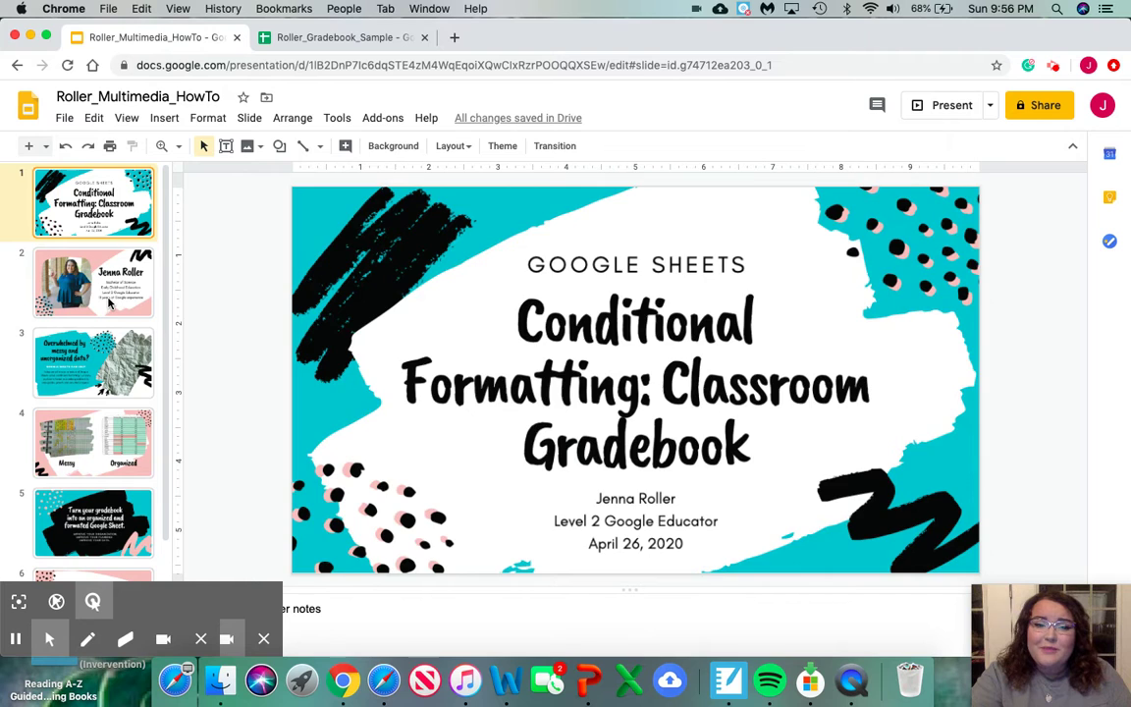
left_click(110, 303)
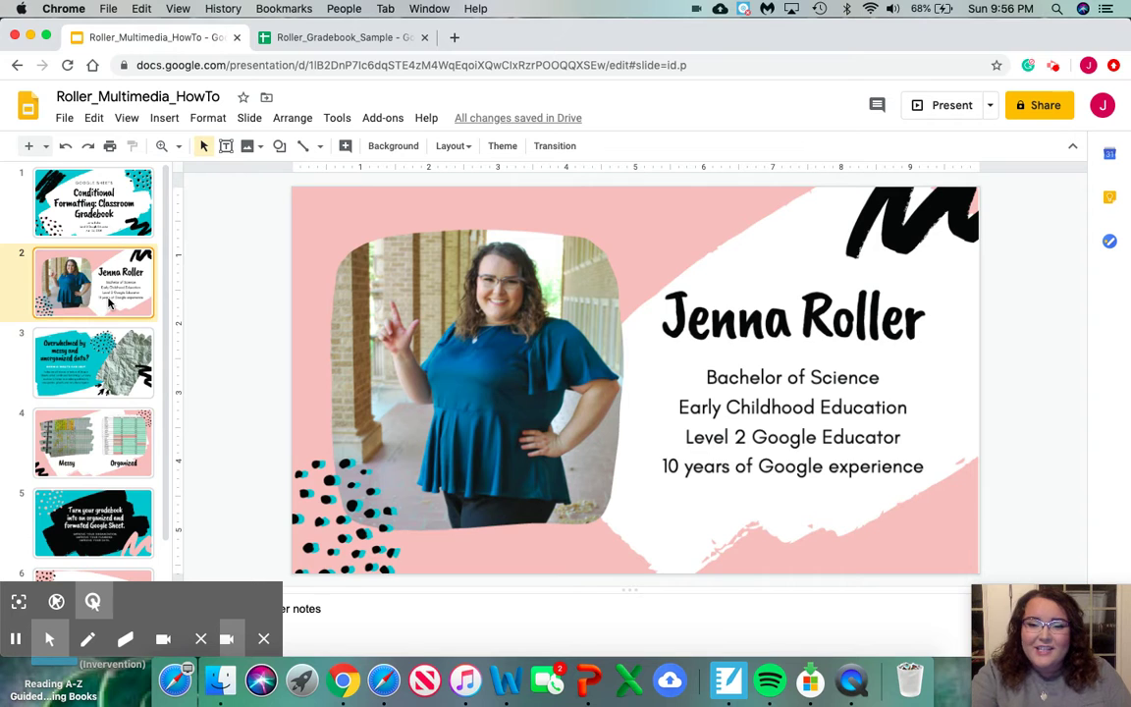
left_click(110, 350)
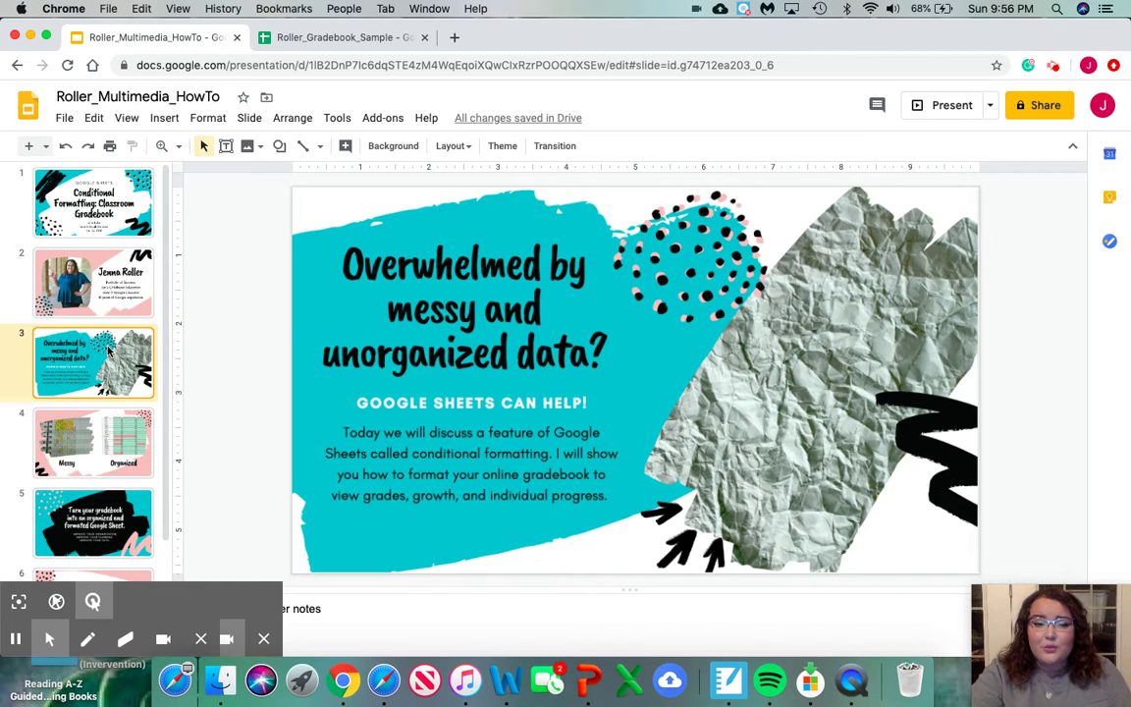
left_click(101, 422)
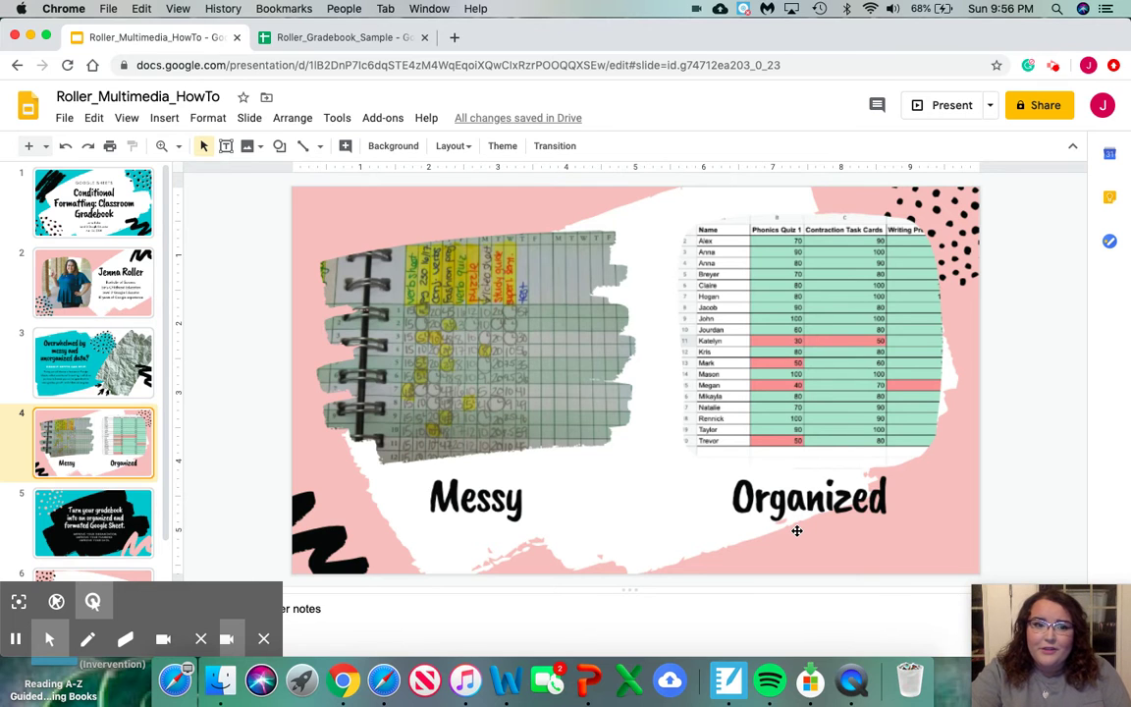
Switch to the Roller_Gradebook_Sample tab showing student scores for five assignments
left_click(359, 37)
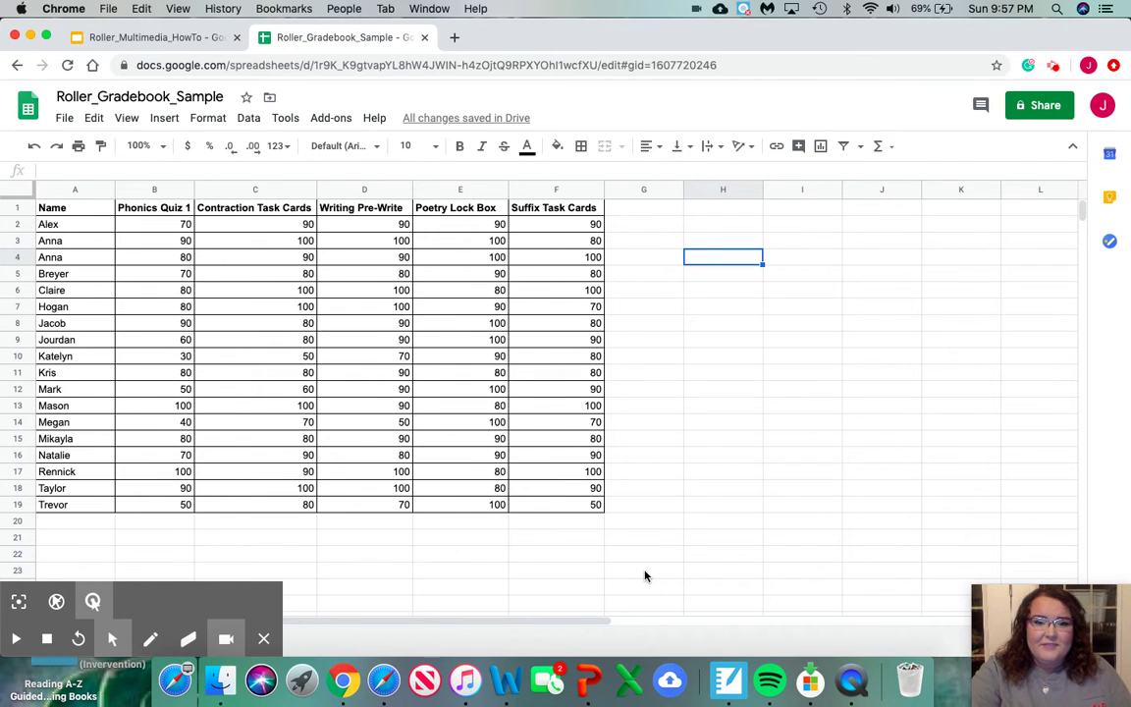
Select the whole sheet and add a conditional formatting rule on A1:V999
left_click(17, 190)
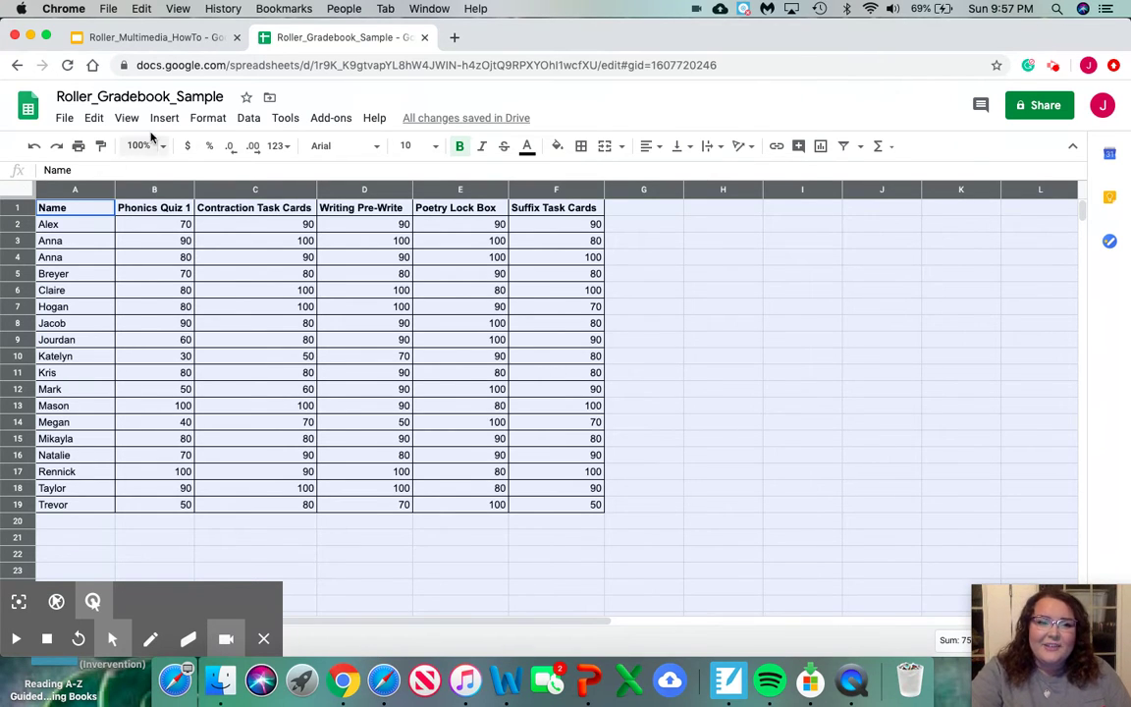
left_click(202, 124)
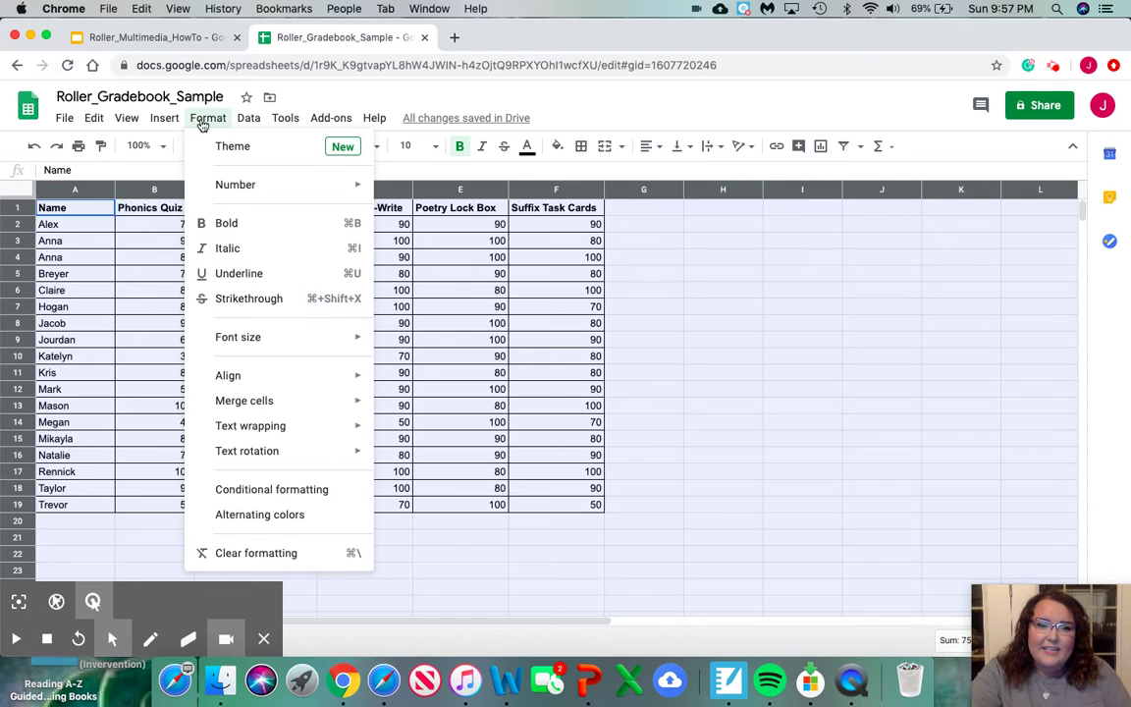
left_click(254, 491)
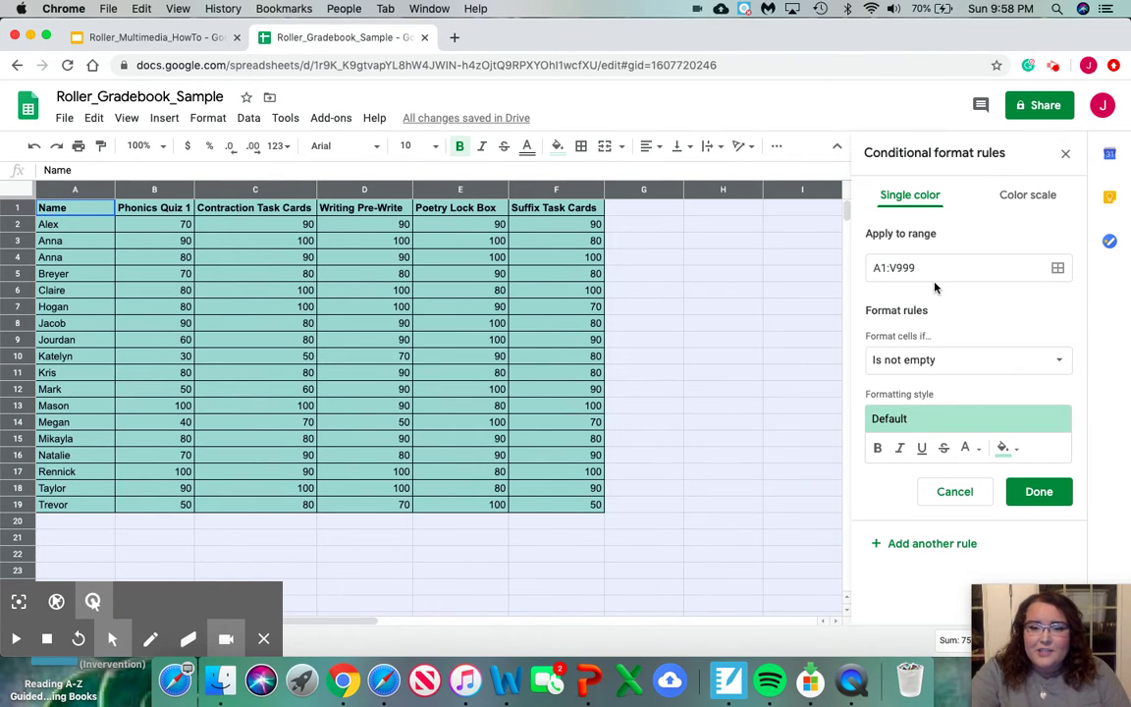
left_click(952, 363)
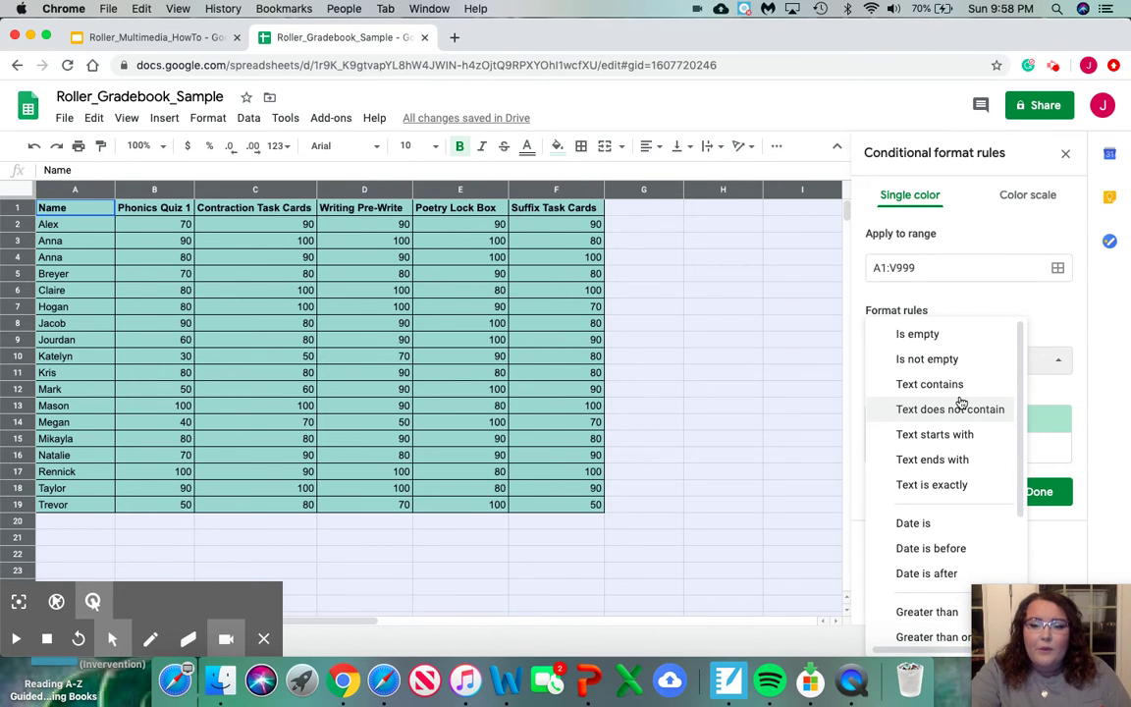
Change the rule to 'Greater than or equal to' 80 and save it
scroll(961, 404, "down", 3)
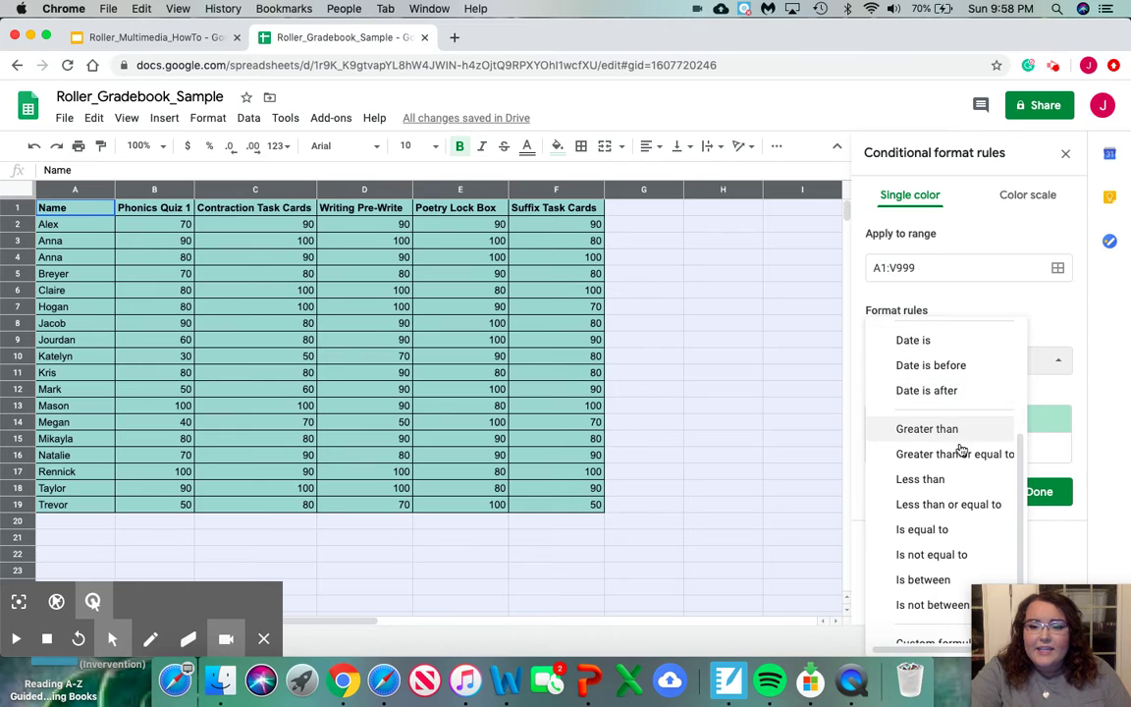
left_click(959, 450)
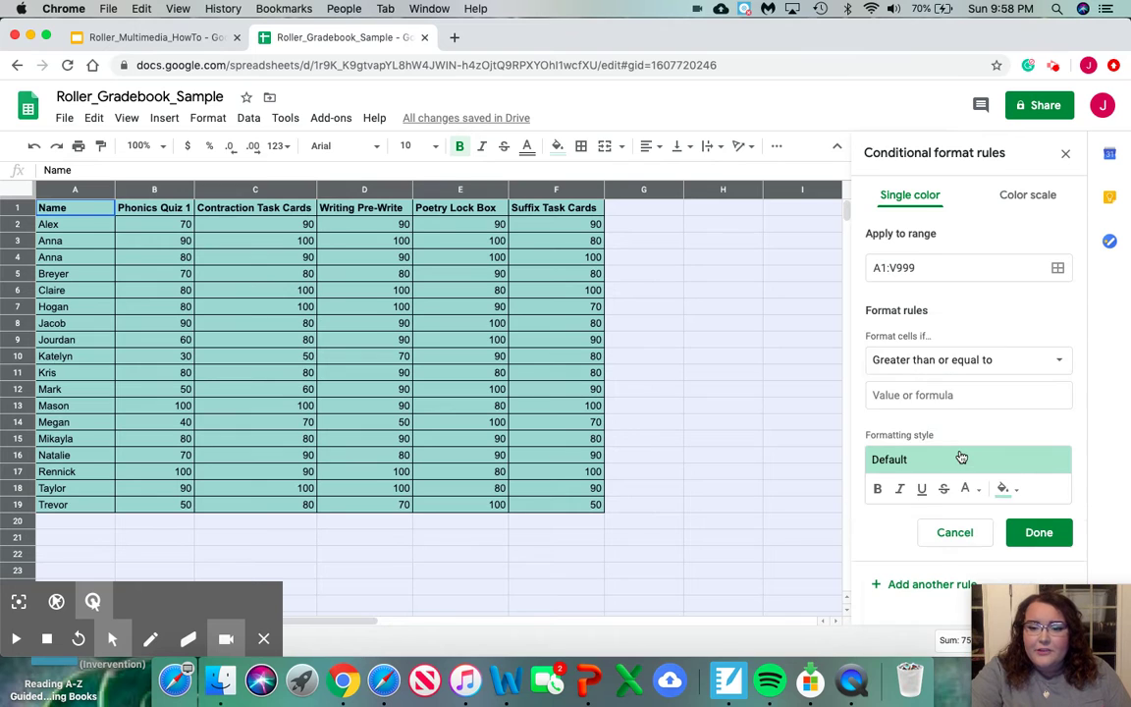
left_click(926, 394)
type("80")
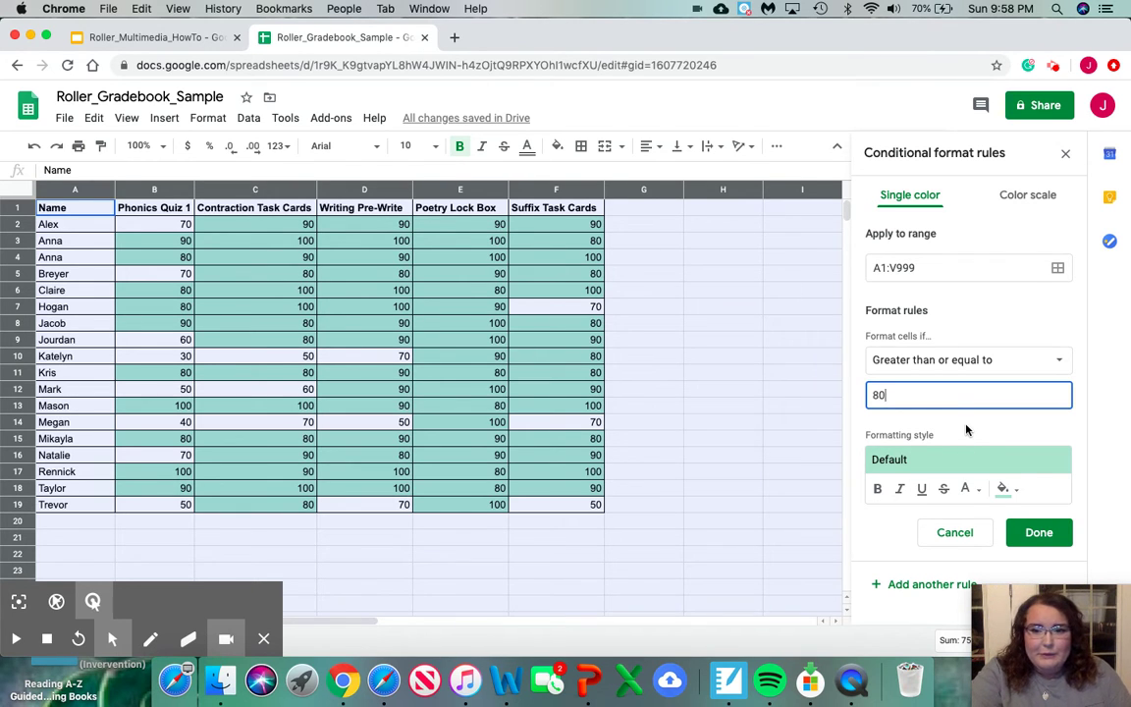
left_click(1034, 531)
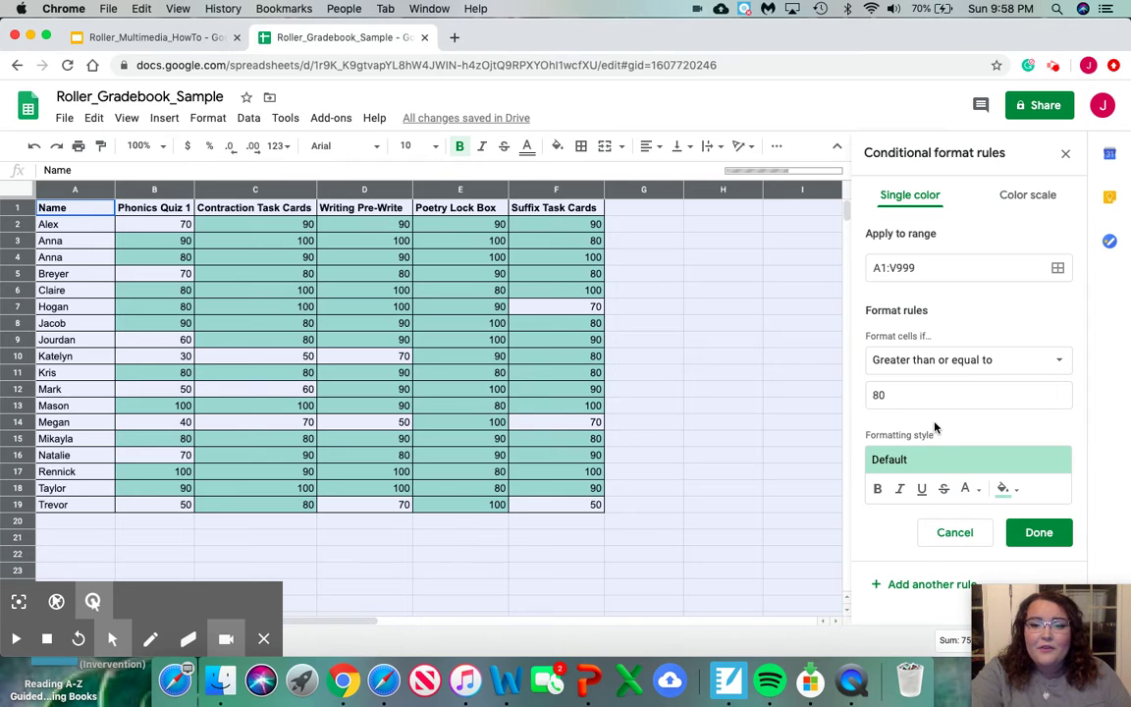
Add a second rule: 'Is between' 60 and 79 with a light yellow fill
left_click(934, 367)
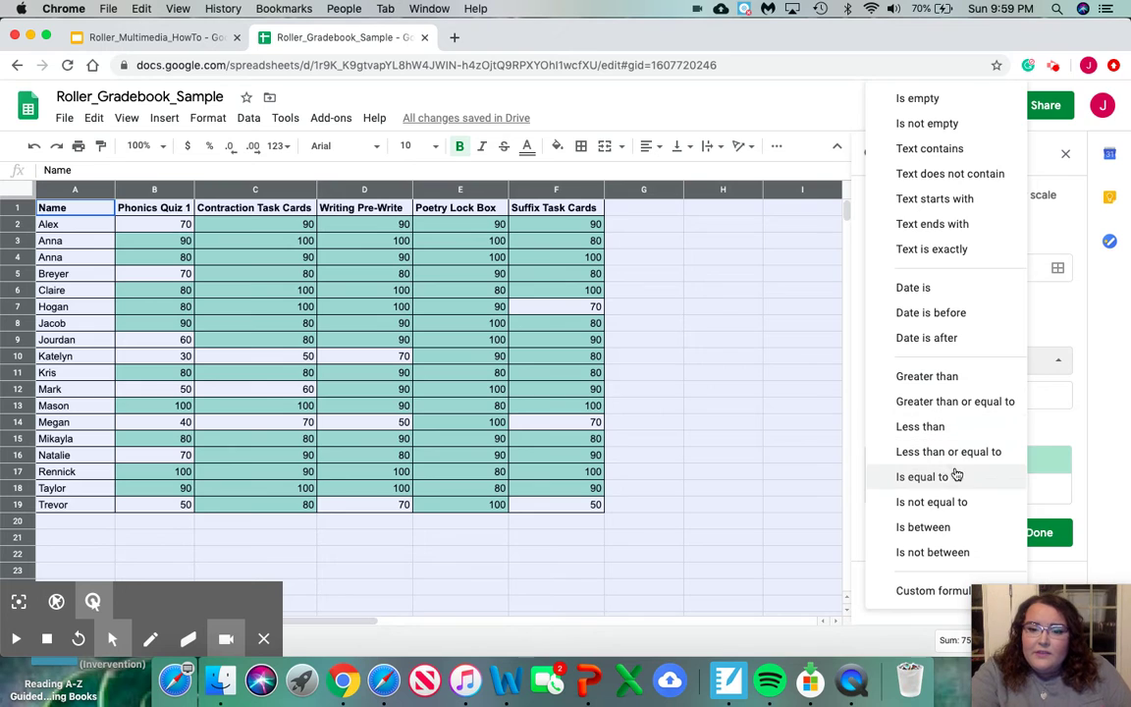
left_click(951, 528)
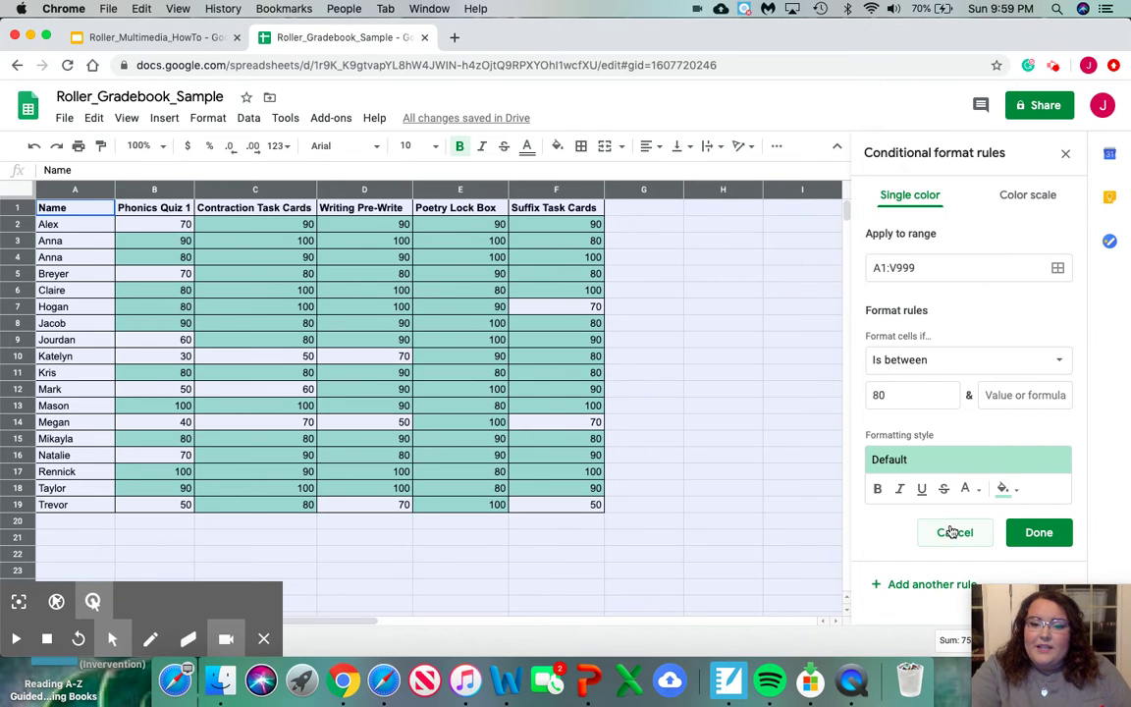
left_click(908, 393)
key("BackSpace")
key("BackSpace")
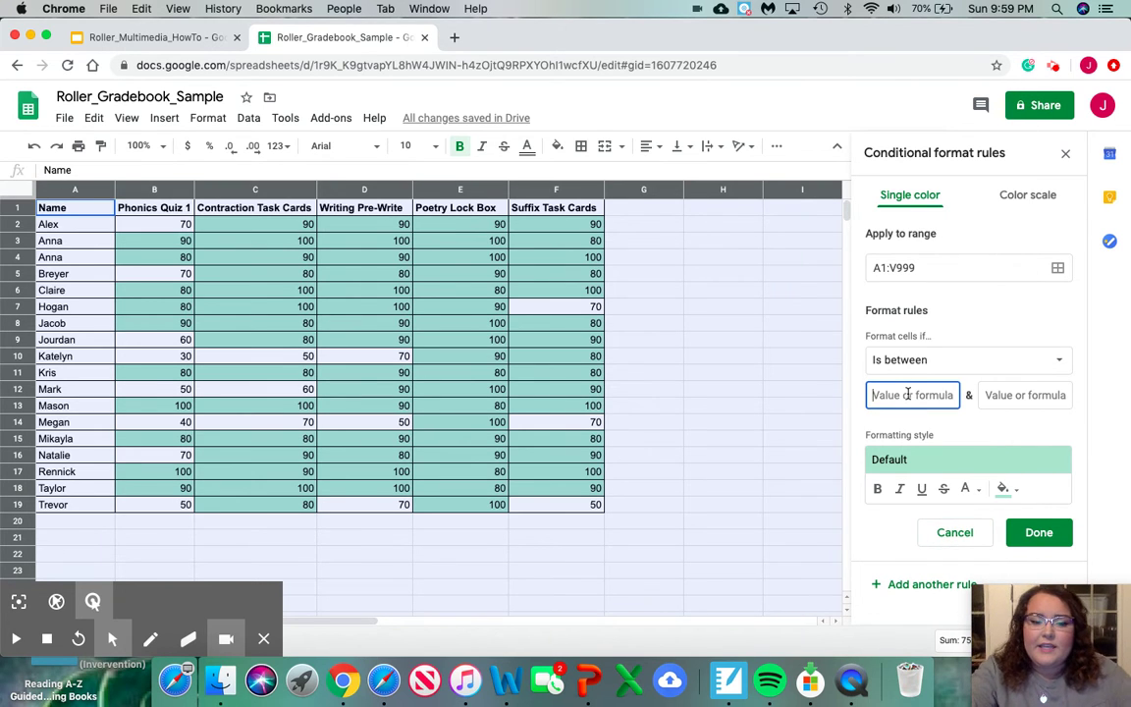
type("60")
left_click(1002, 396)
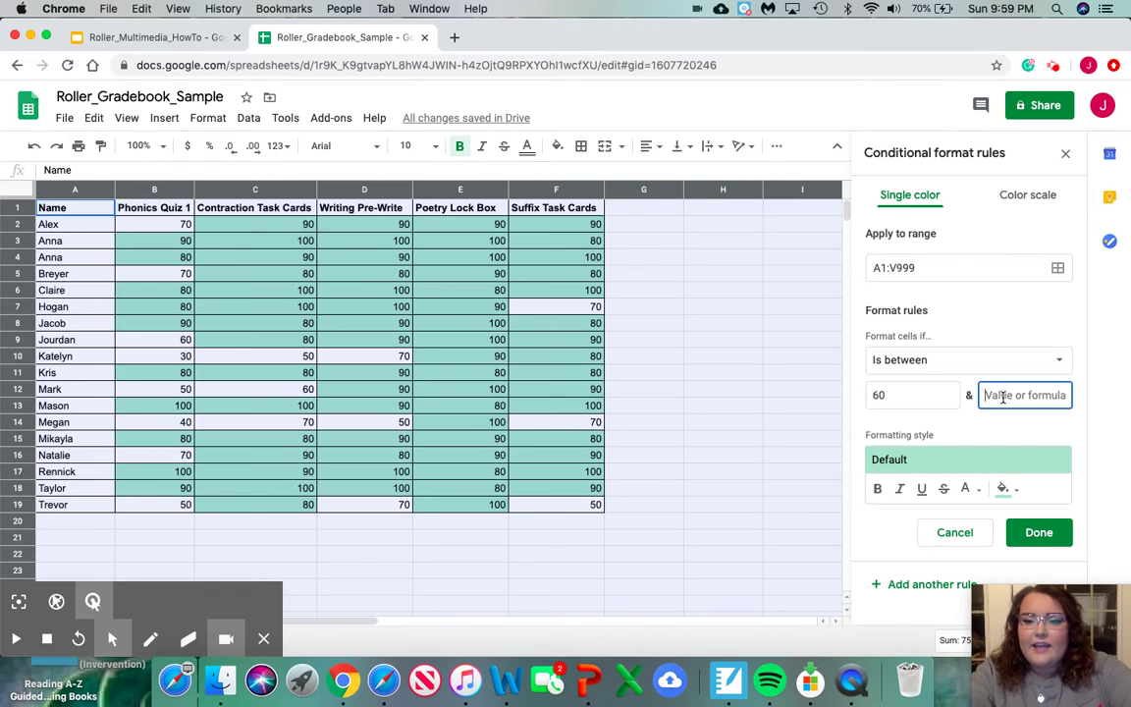
type("79")
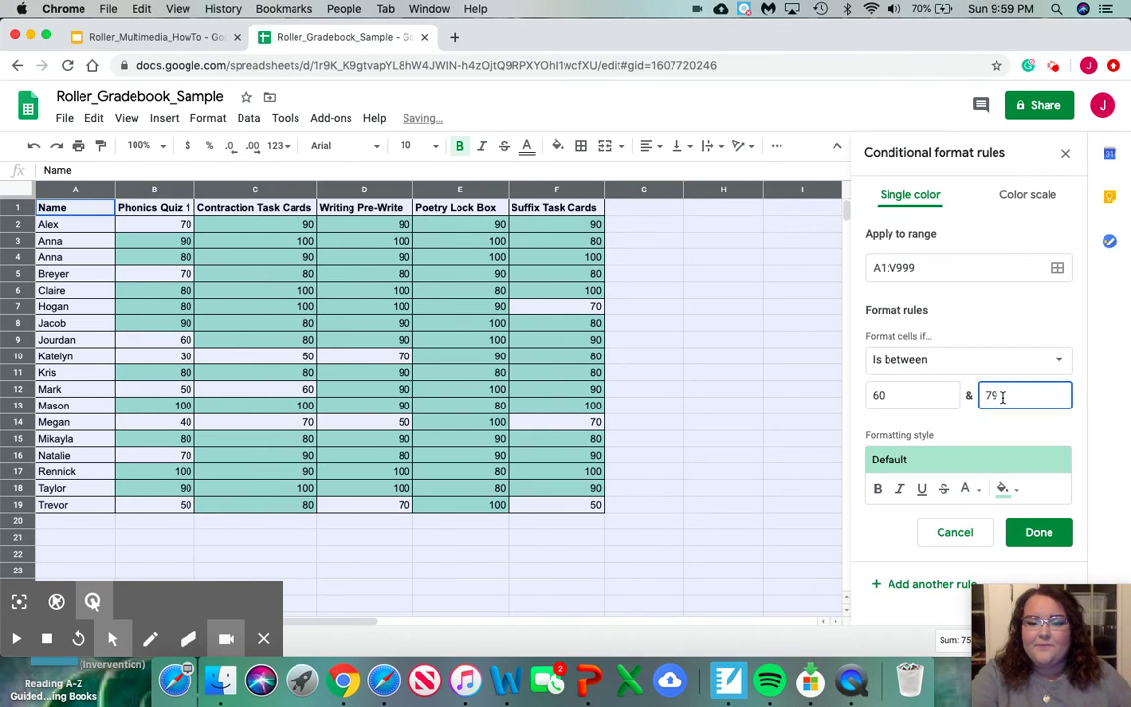
left_click(1005, 490)
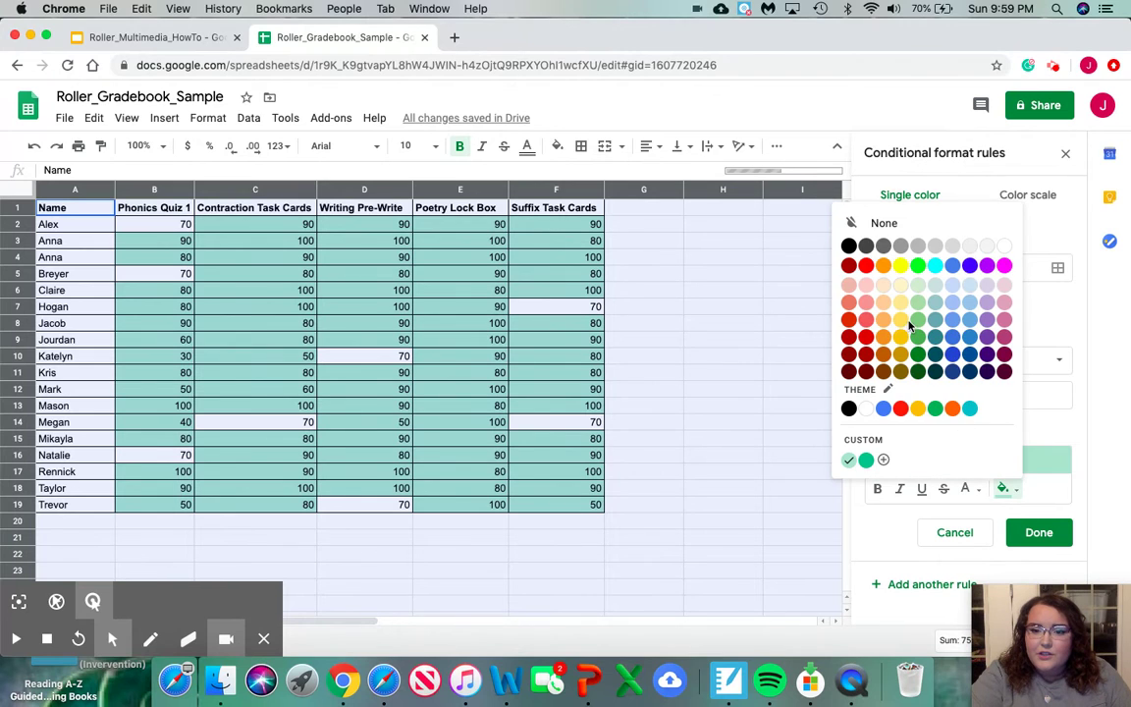
left_click(900, 287)
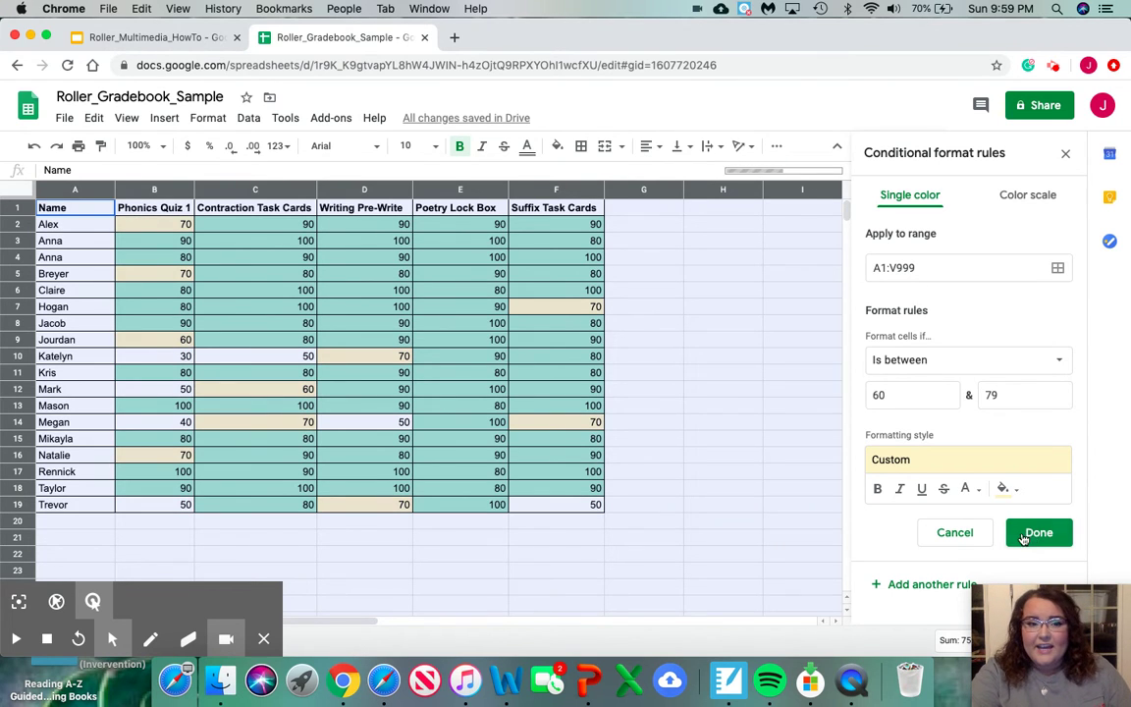
left_click(923, 587)
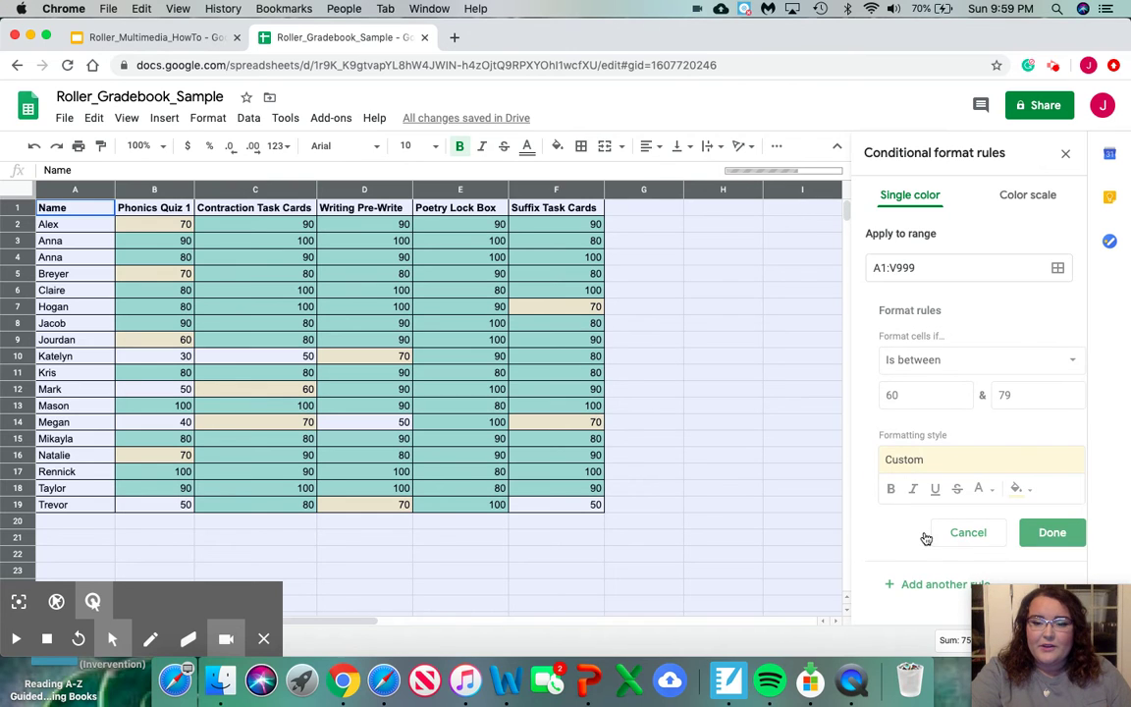
Set the third rule to 'Less than' 60 with a light red fill
left_click(941, 362)
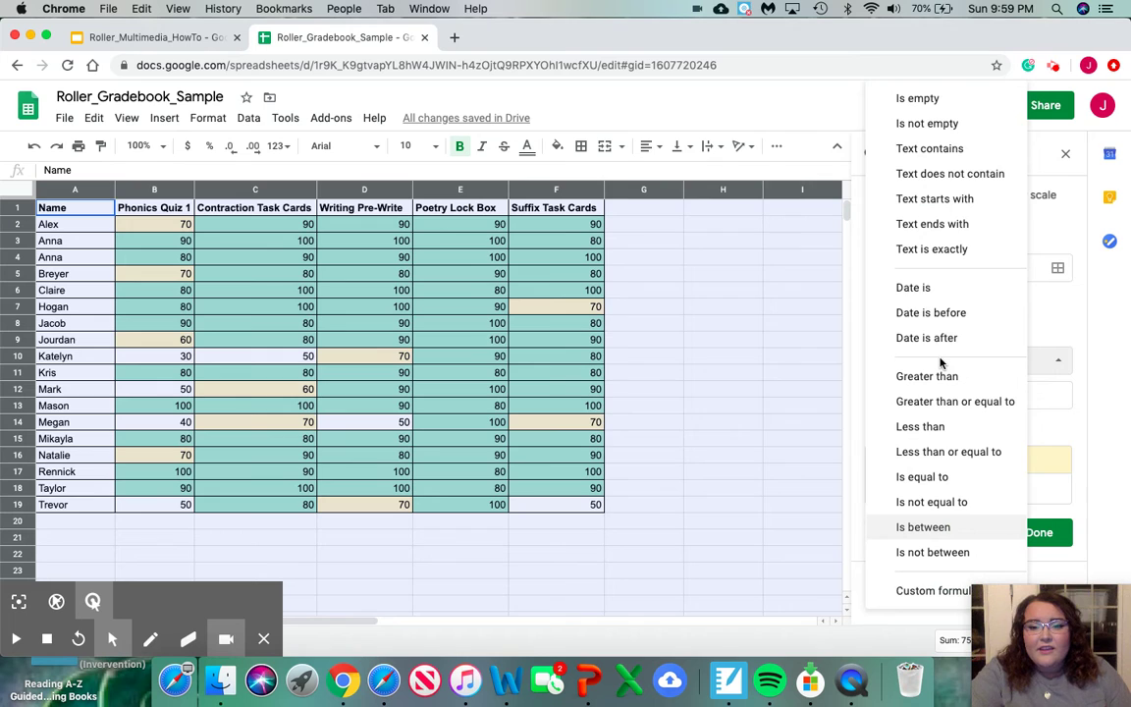
left_click(920, 427)
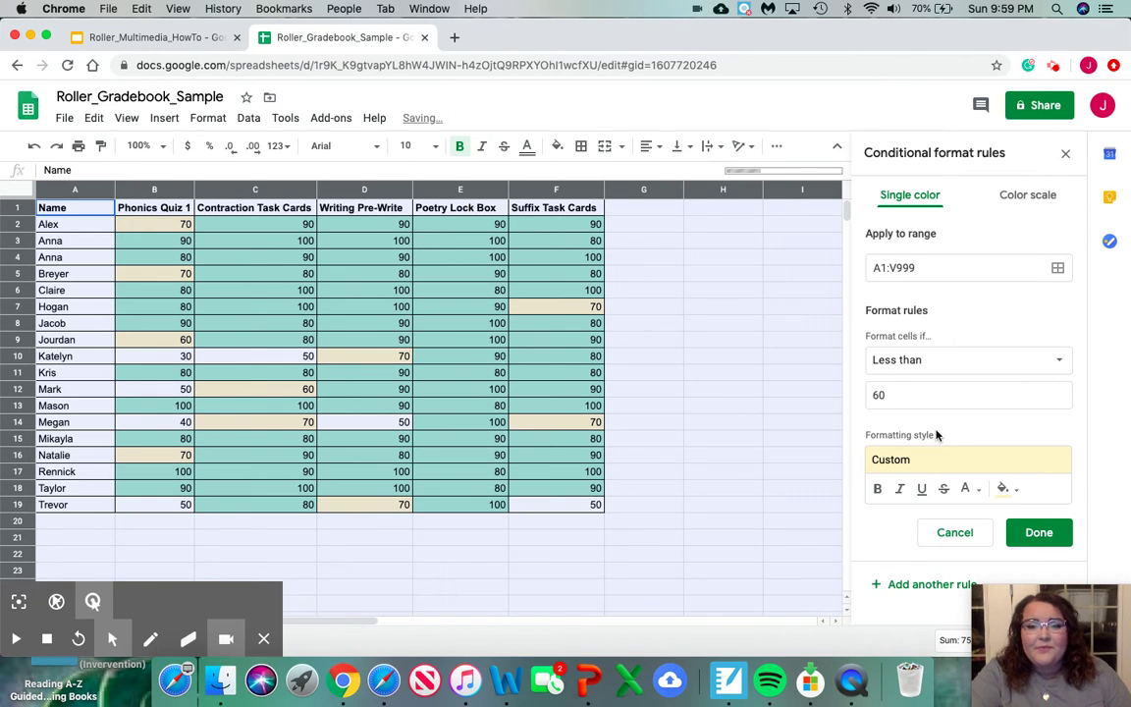
left_click(896, 393)
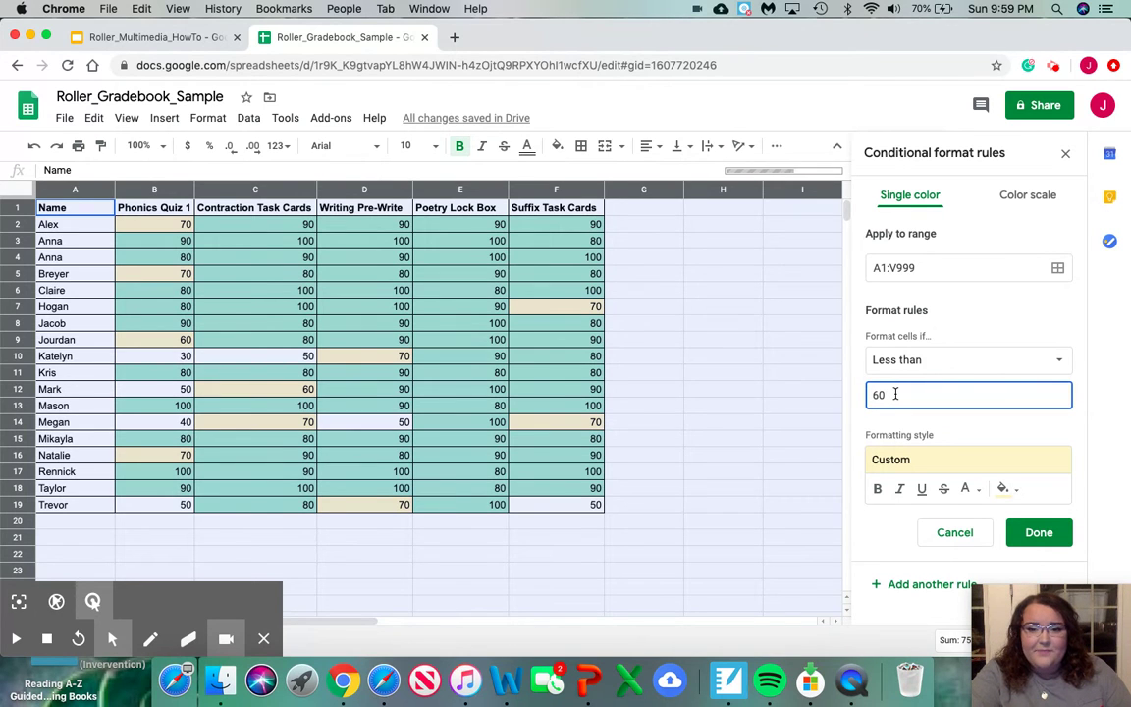
key("BackSpace")
type("0")
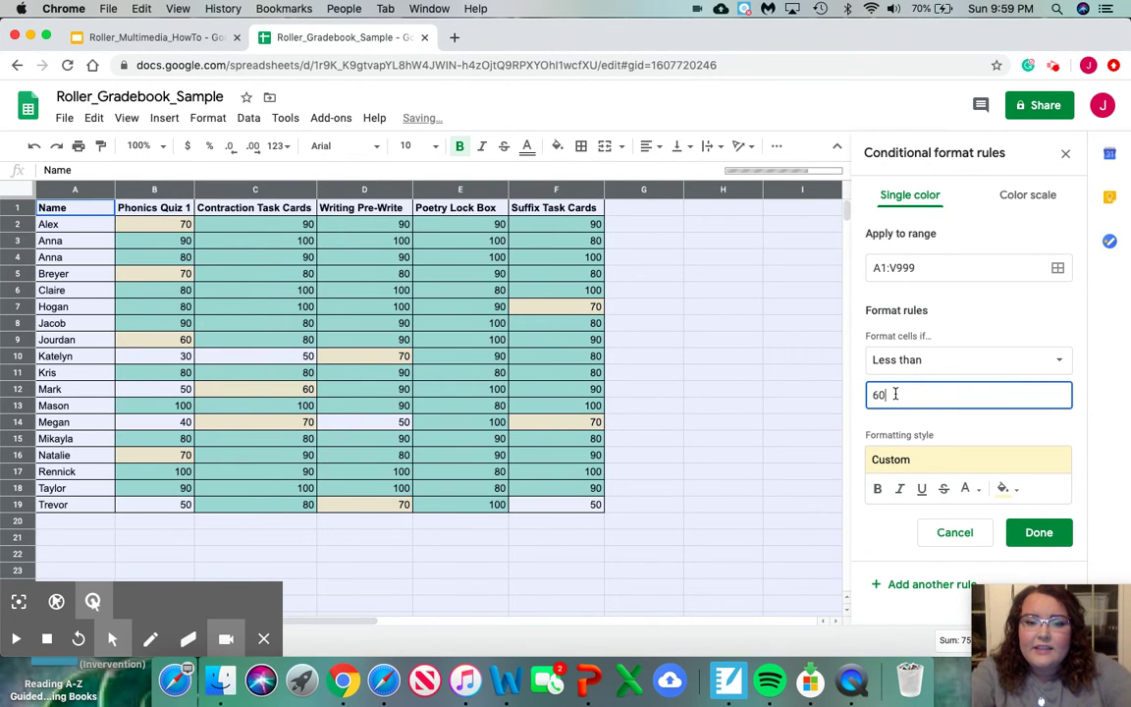
left_click(1003, 489)
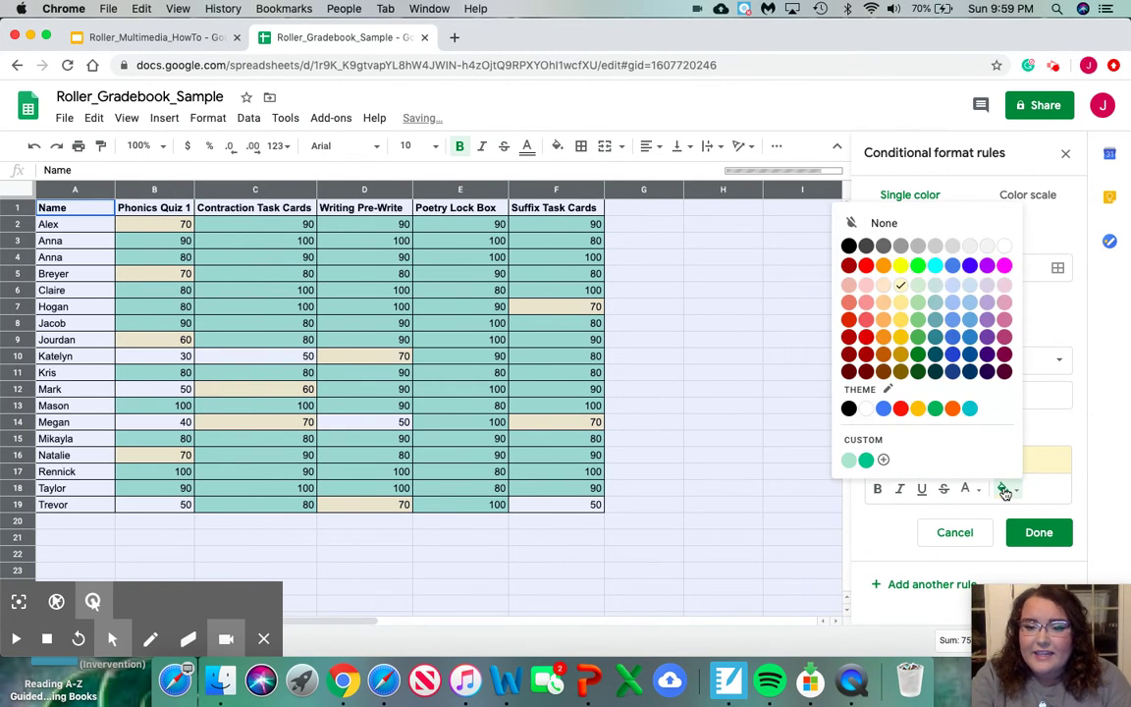
left_click(866, 284)
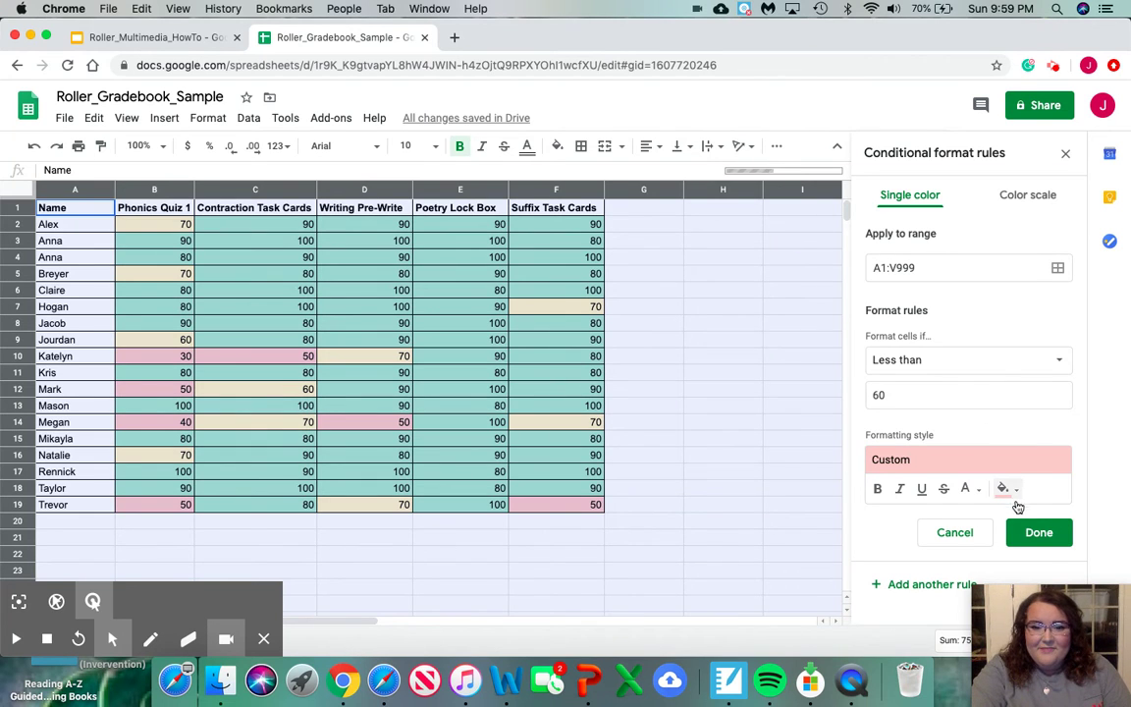
Save the below-60 rule, close the rules sidebar, and deselect the sheet
left_click(1029, 531)
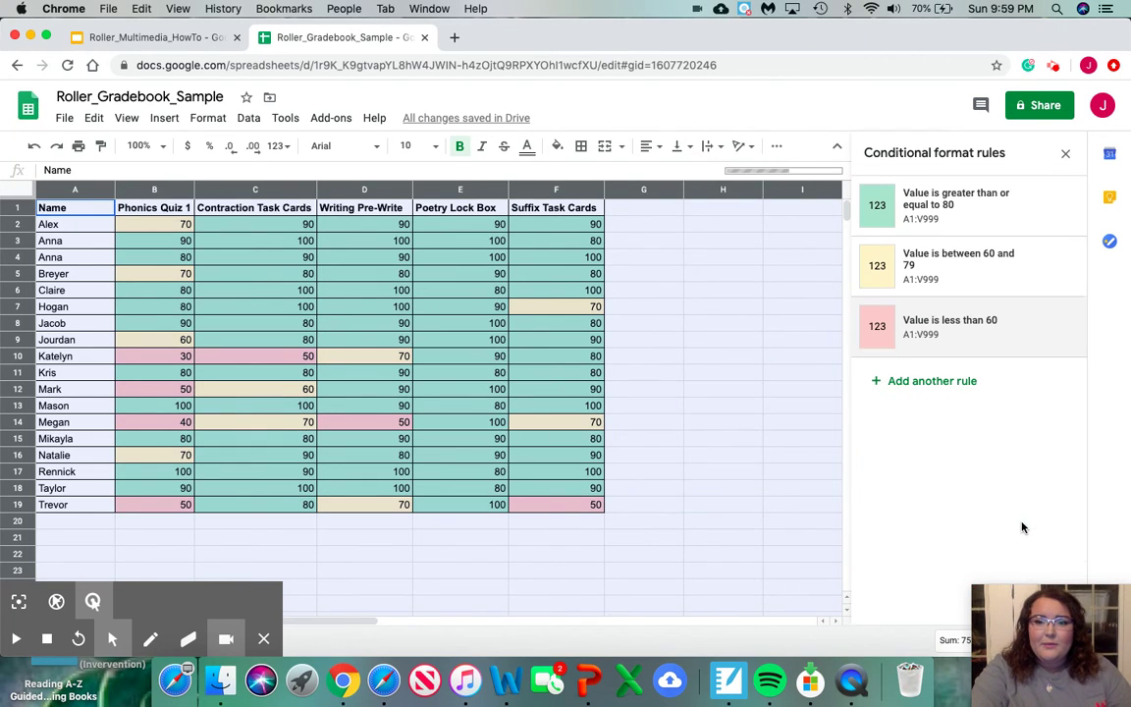
left_click(1065, 153)
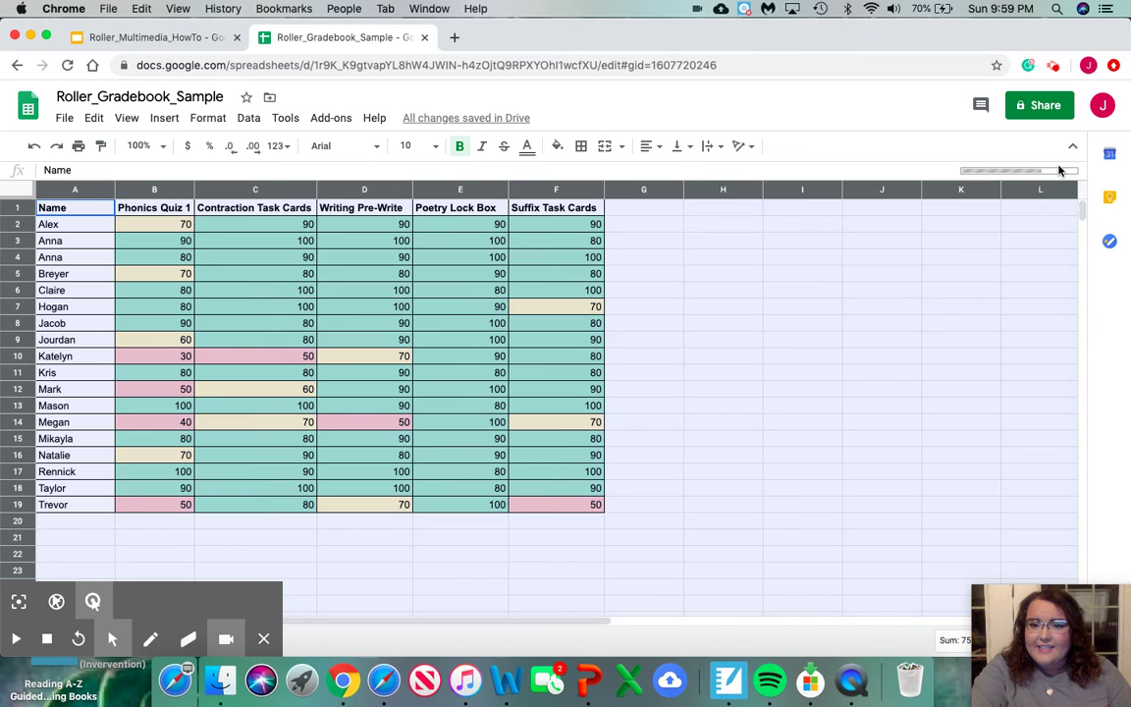
left_click(684, 310)
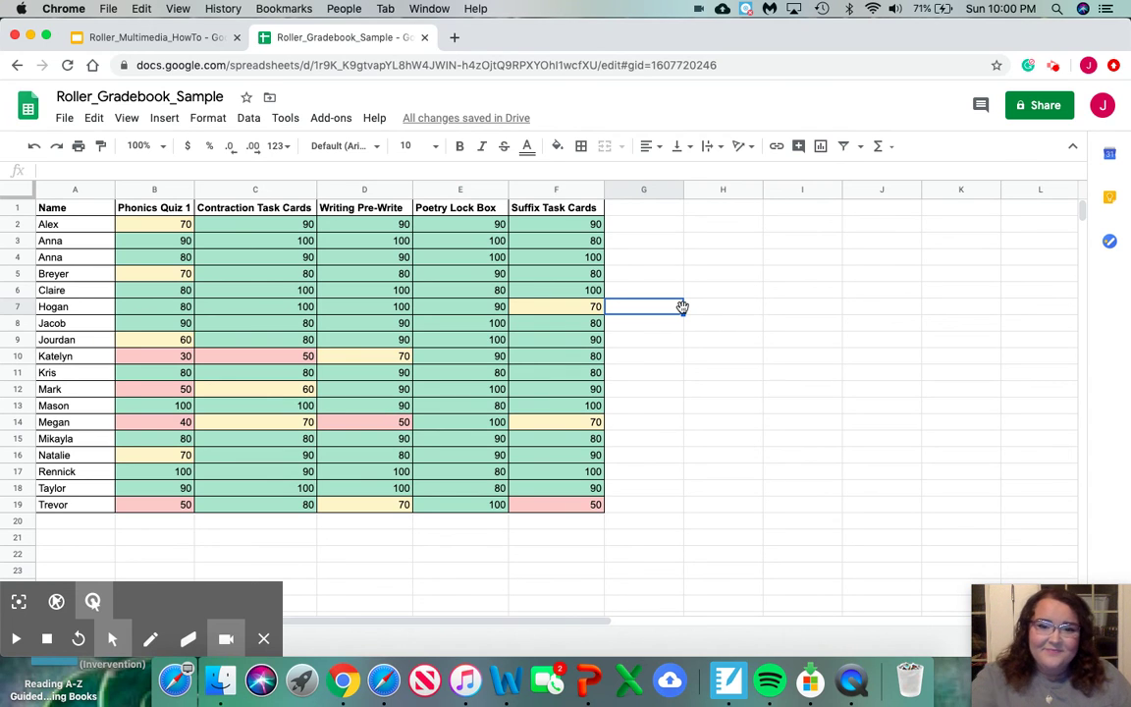
Return to the Roller_Multimedia_HowTo presentation and show slide 5
left_click(178, 39)
left_click(126, 522)
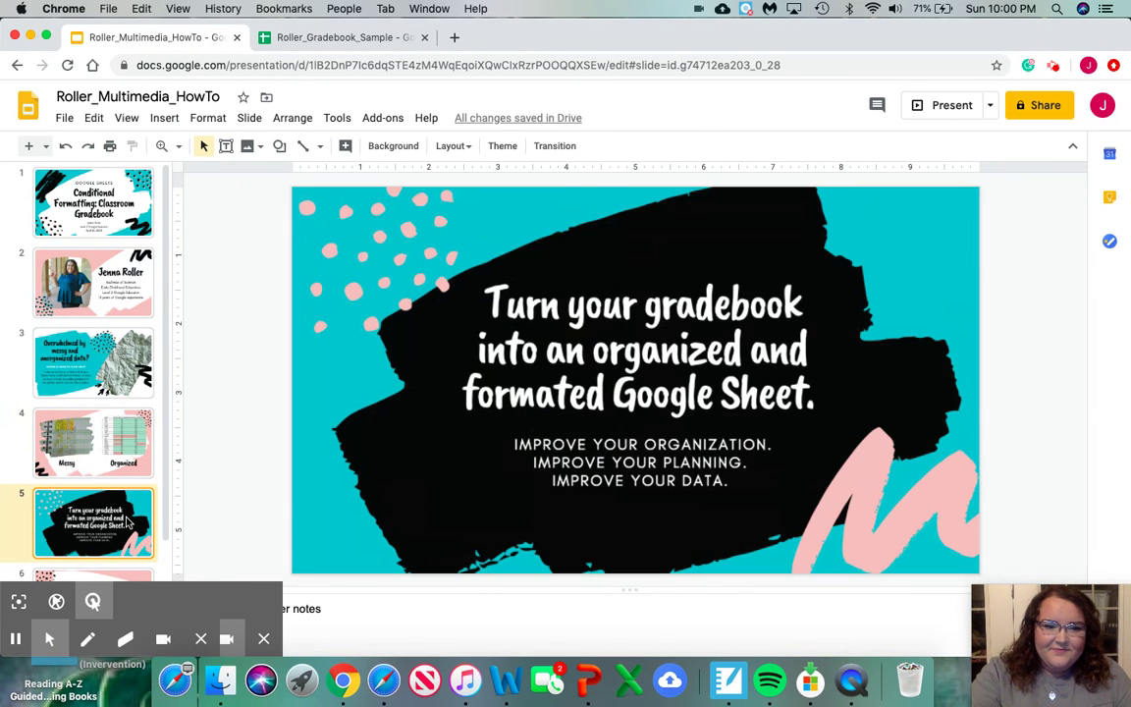